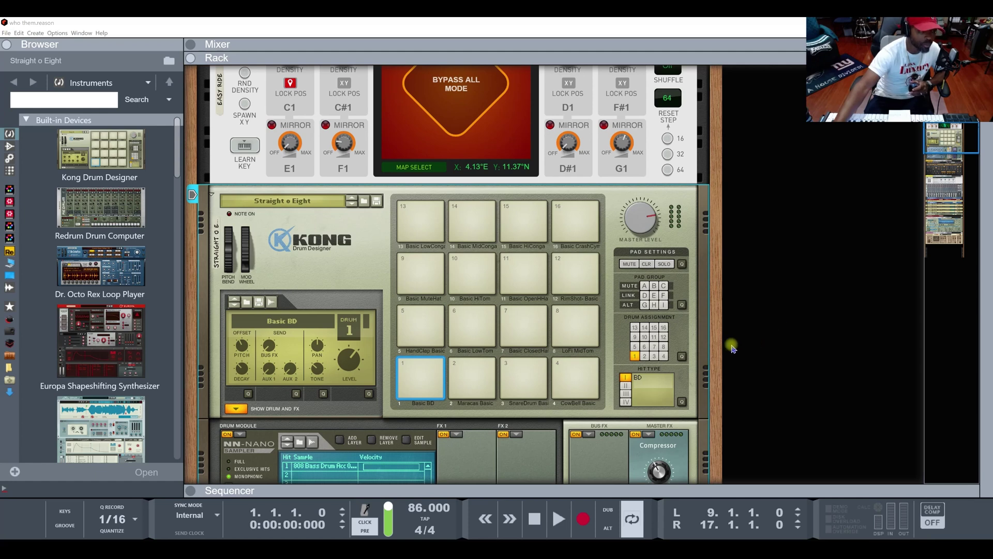
- Open Edit > Preferences and look through the General, Control Surfaces, Sync and Advanced tabs
{"action": "left_click", "coordinate": [17, 33]}
{"action": "left_click", "coordinate": [40, 120]}
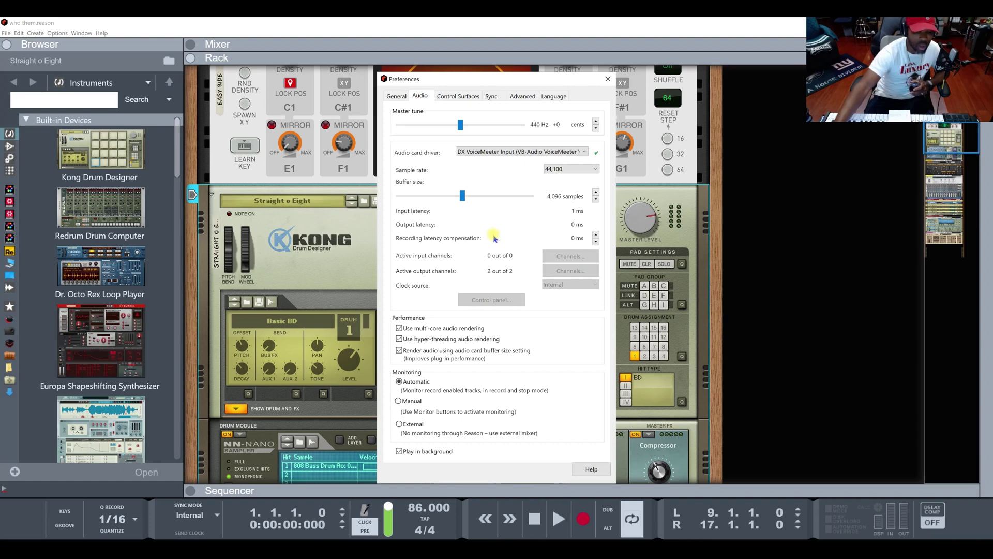
{"action": "left_click", "coordinate": [397, 97]}
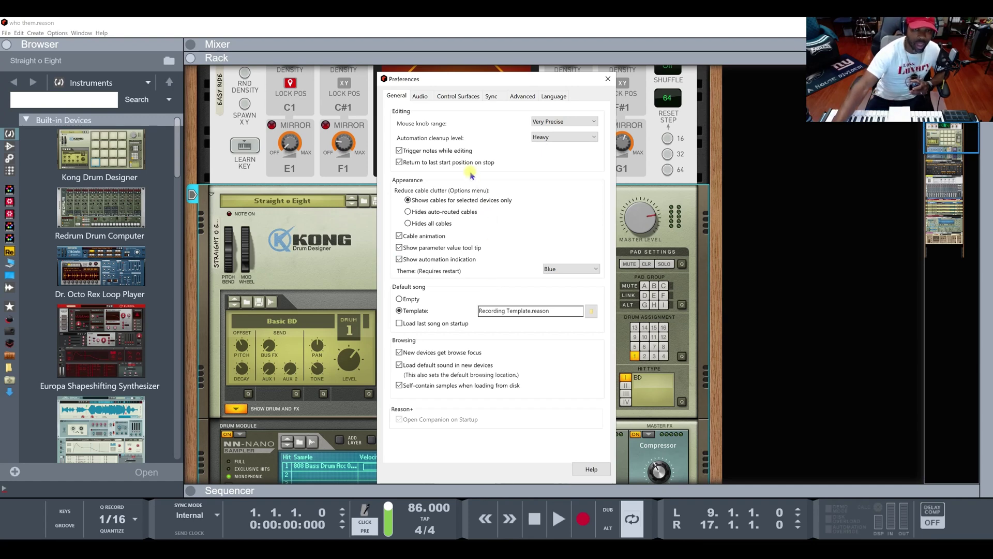
{"action": "left_click", "coordinate": [458, 97]}
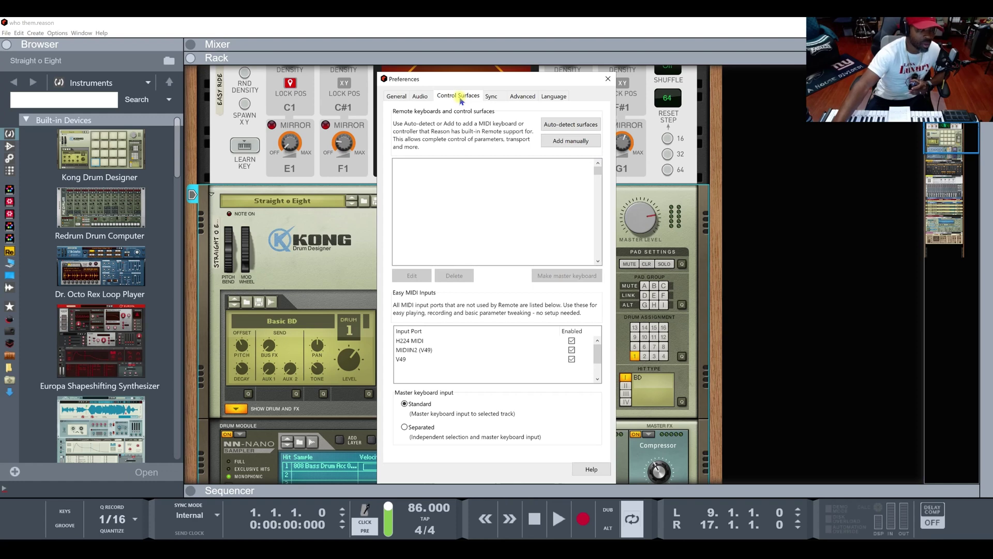
{"action": "left_click", "coordinate": [492, 98]}
{"action": "left_click", "coordinate": [520, 99]}
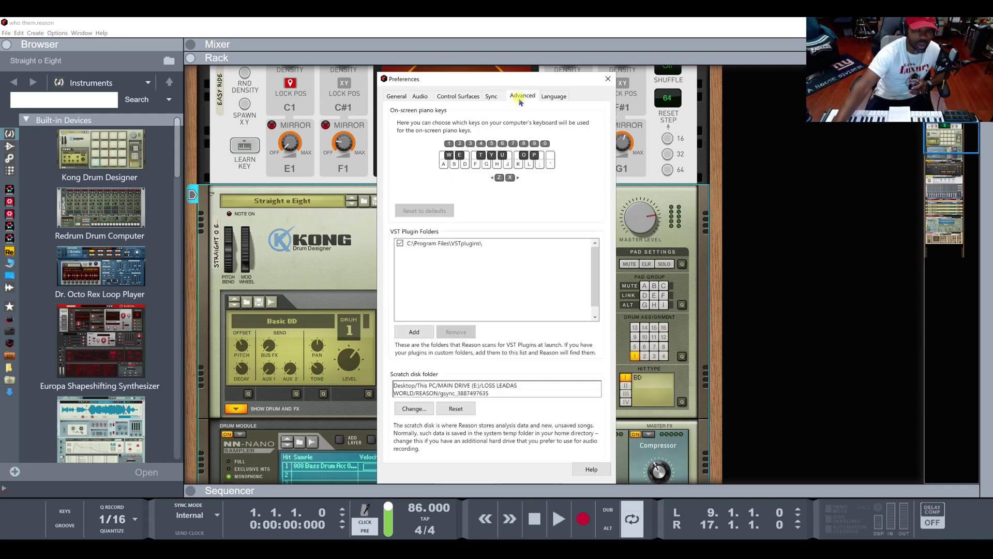
- Check the Language tab, revisit the other tabs, and finish on Audio showing 44,100 Hz
{"action": "left_click", "coordinate": [550, 98]}
{"action": "left_click", "coordinate": [518, 98]}
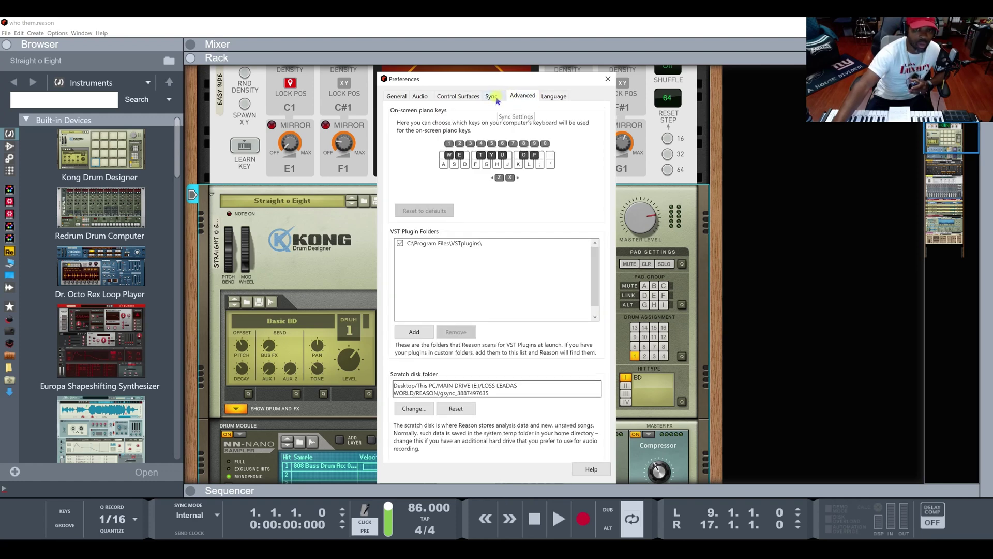
{"action": "left_click", "coordinate": [492, 98]}
{"action": "left_click", "coordinate": [471, 98]}
{"action": "left_click", "coordinate": [423, 97]}
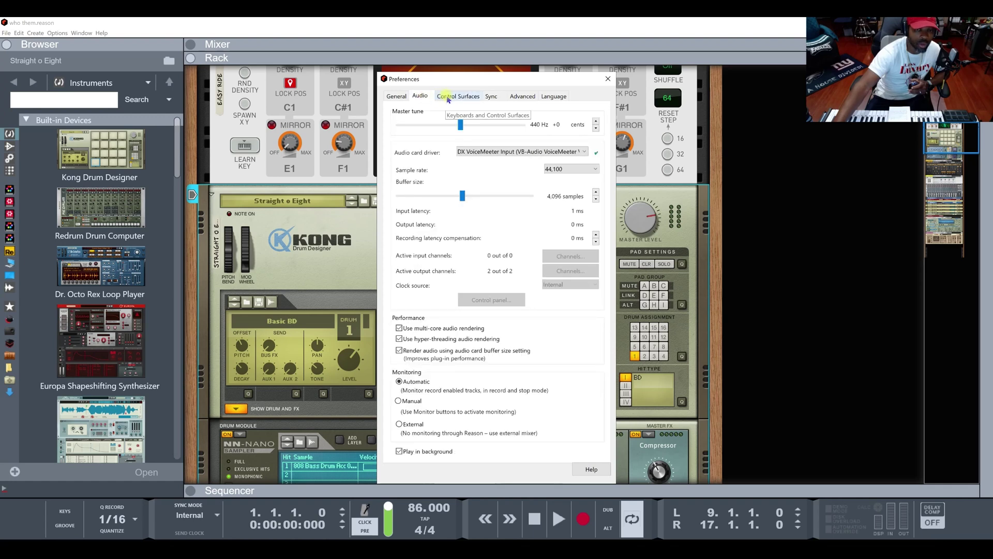
{"action": "left_click", "coordinate": [448, 97]}
{"action": "left_click", "coordinate": [492, 97]}
{"action": "left_click", "coordinate": [421, 97]}
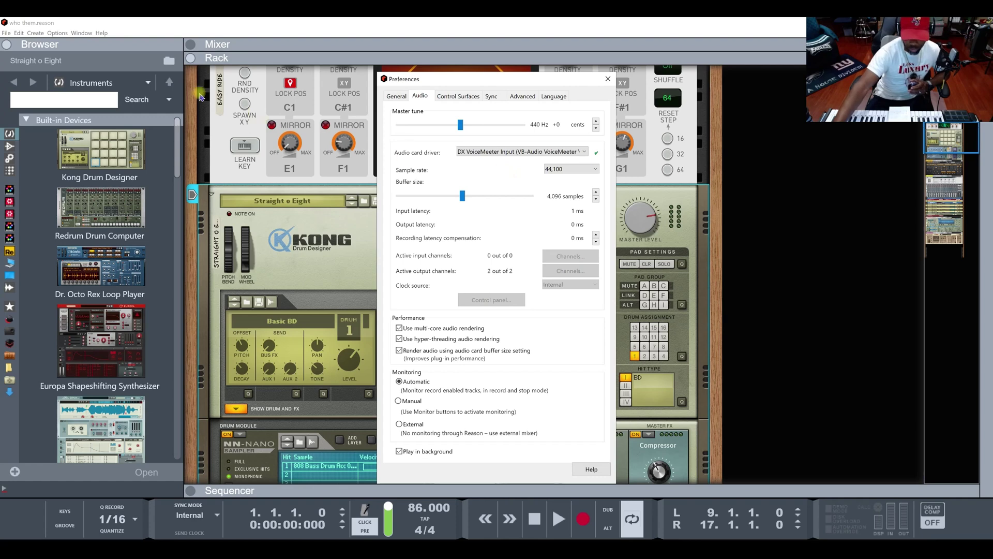
{"action": "left_click", "coordinate": [80, 34]}
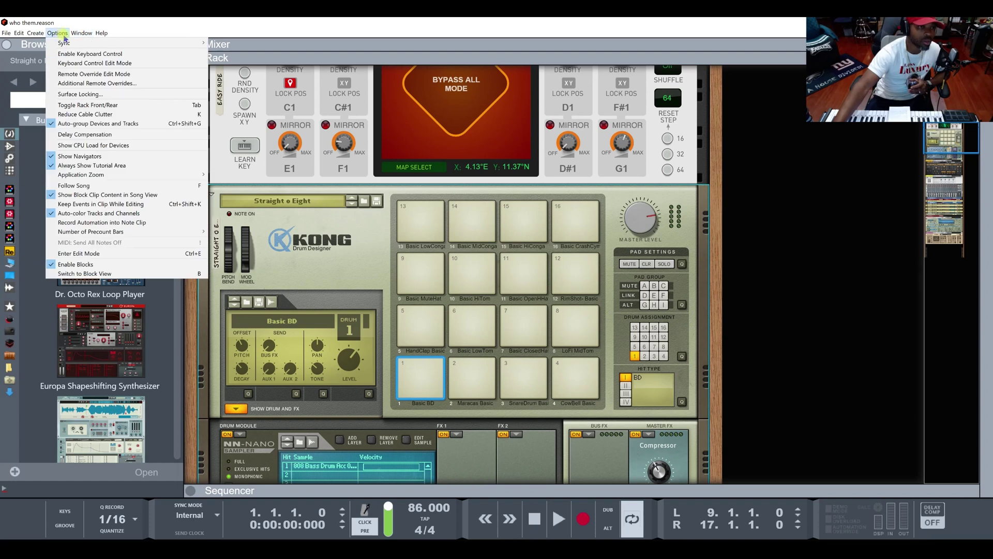
- Dismiss the Help menu, show the Mixer's Vocals, Drums and other channels, and widen the Browser
{"action": "mouse_move", "coordinate": [101, 33]}
{"action": "left_click", "coordinate": [314, 33]}
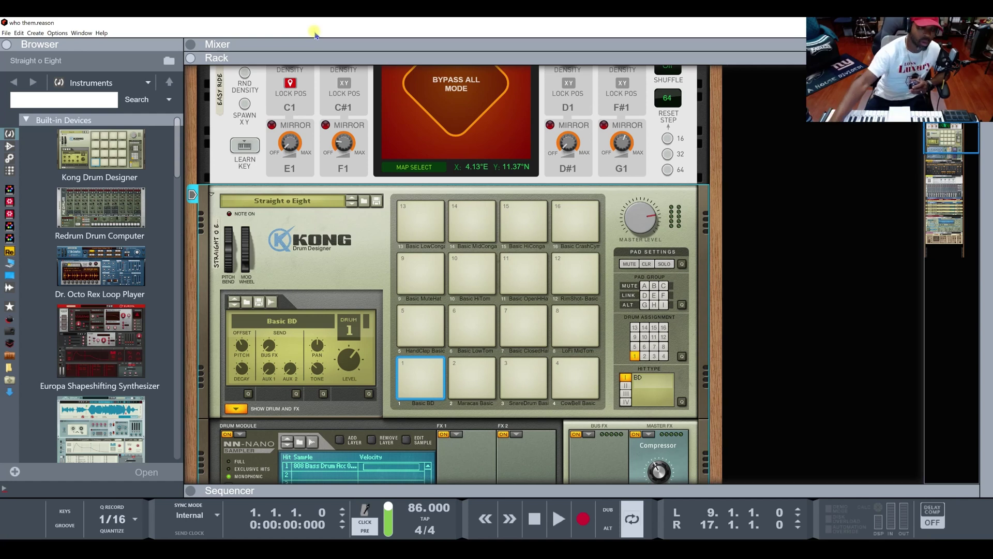
{"action": "left_click", "coordinate": [249, 46]}
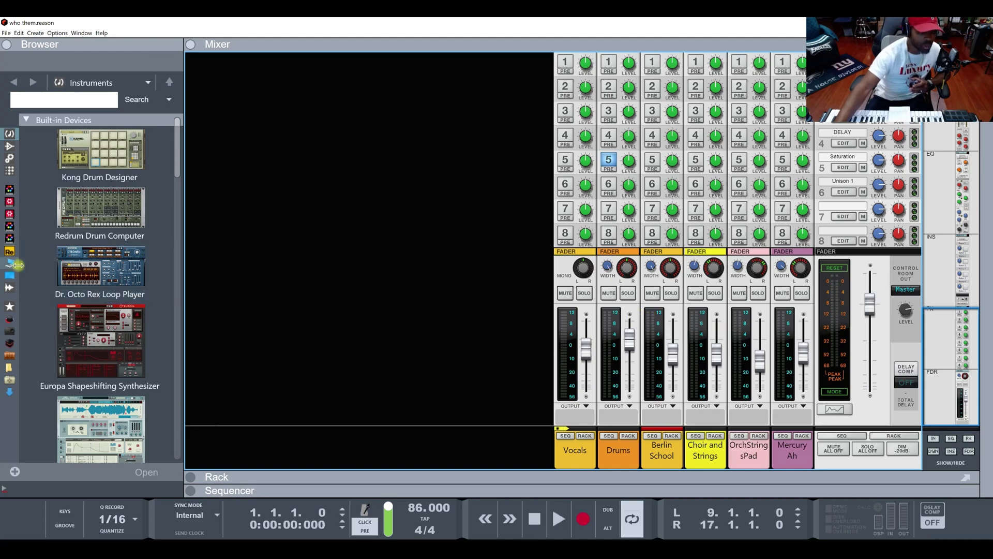
{"action": "left_click_drag", "start_coordinate": [21, 264], "coordinate": [60, 271]}
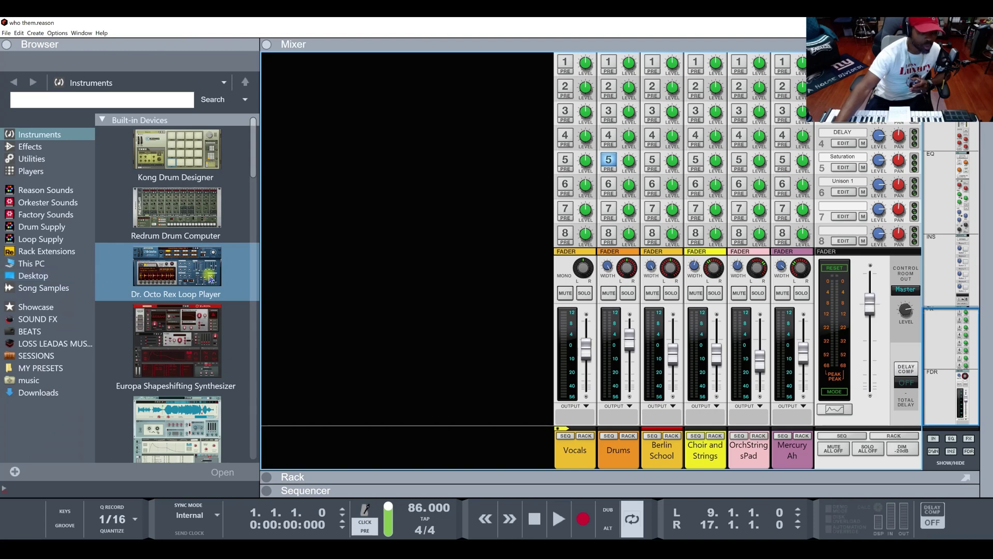
- Narrow the Browser slightly, reopen Preferences on the Audio tab over the Mixer, then dismiss it
{"action": "left_click_drag", "start_coordinate": [259, 264], "coordinate": [219, 276]}
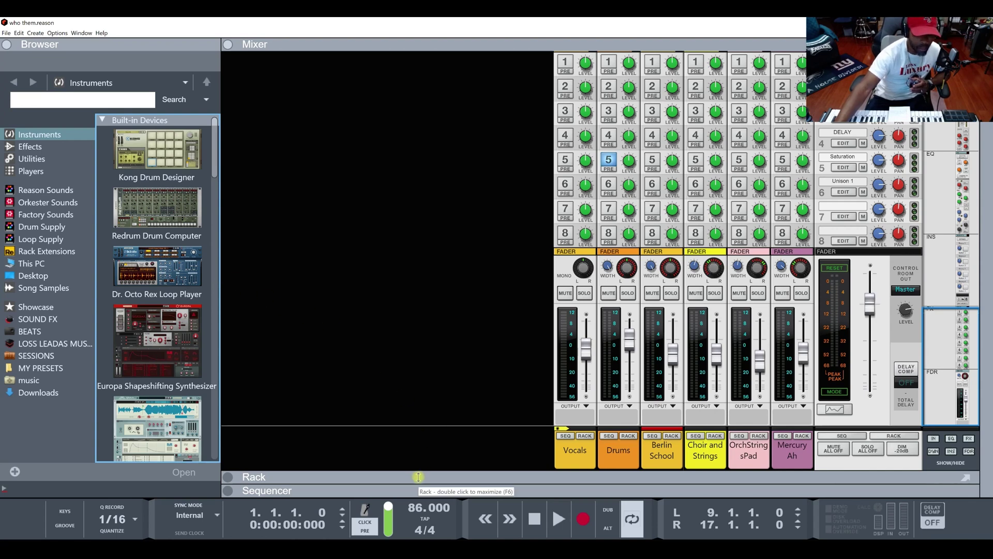
{"action": "left_click", "coordinate": [19, 33]}
{"action": "left_click", "coordinate": [40, 122]}
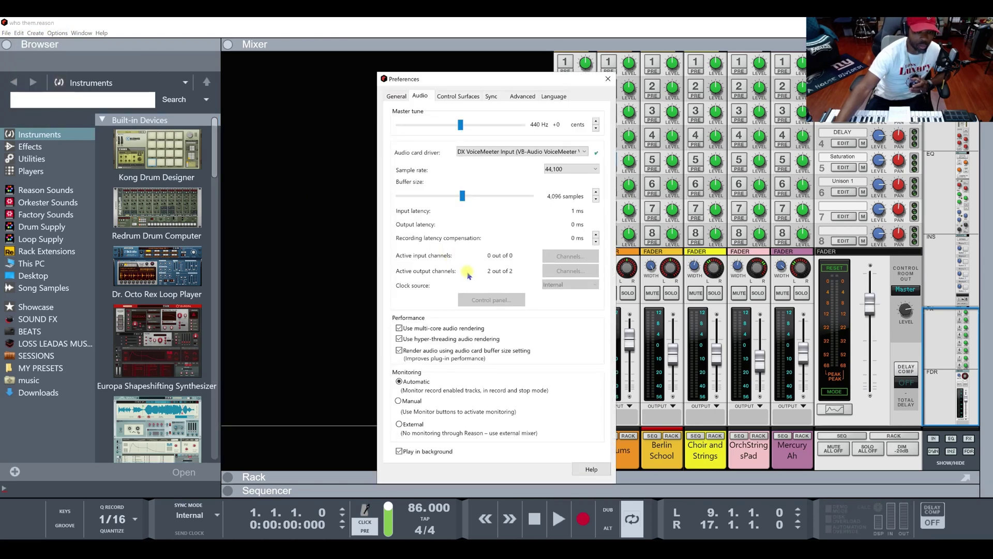
{"action": "left_click", "coordinate": [178, 132]}
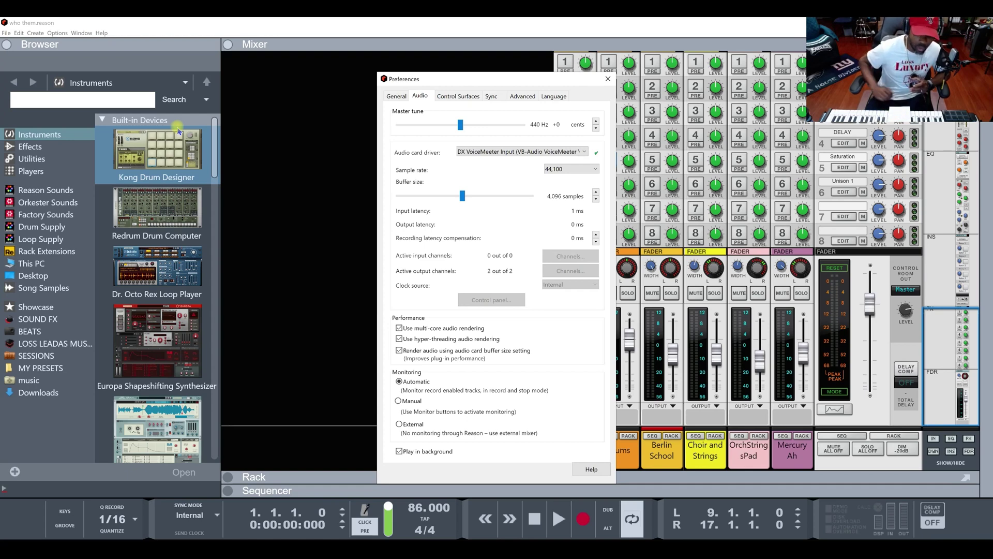
{"action": "key", "text": "Escape"}
- In Bounce Mixer Channels, confirm bit depth offers only 16 or 24, keep 16, close without bouncing
{"action": "left_click", "coordinate": [6, 32]}
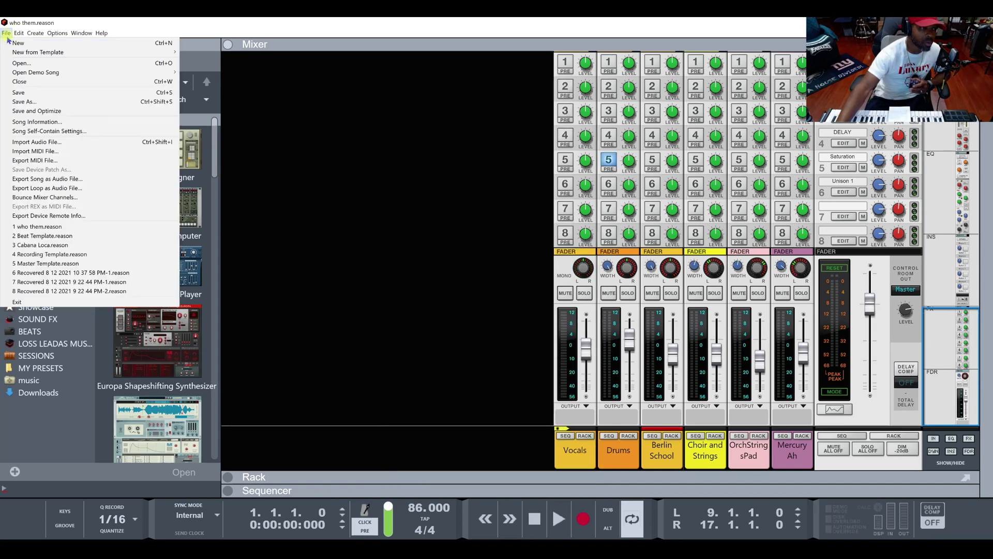
{"action": "left_click", "coordinate": [41, 197]}
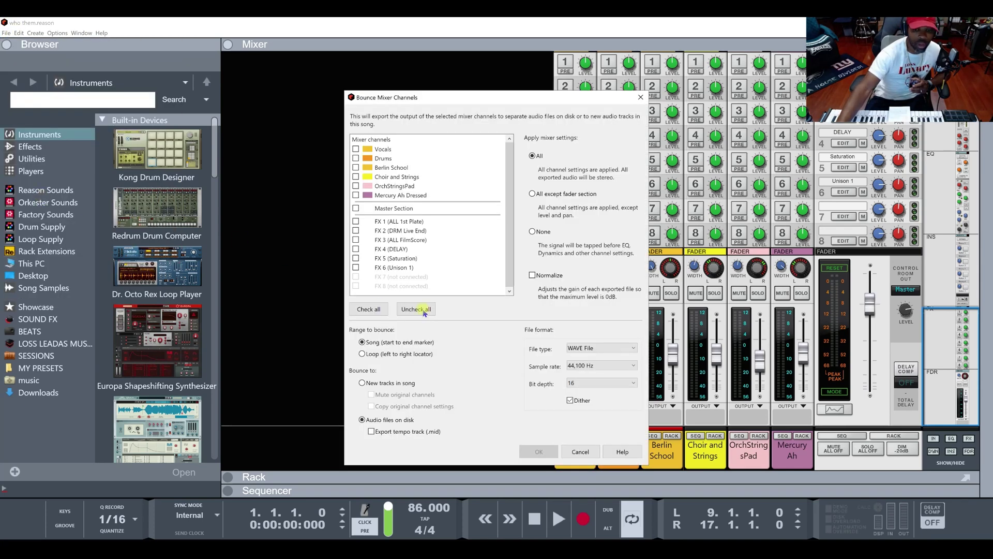
{"action": "left_click", "coordinate": [585, 382]}
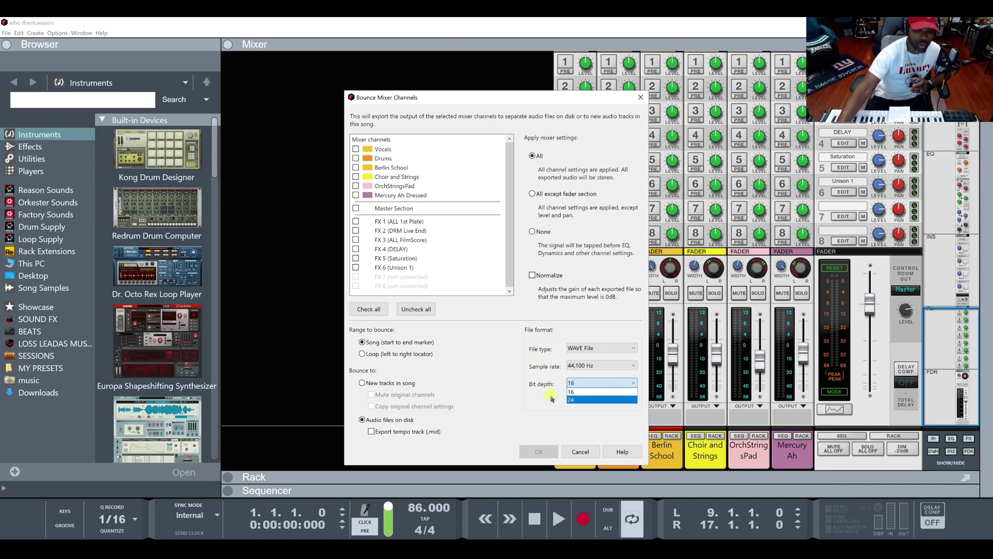
{"action": "left_click", "coordinate": [572, 392]}
{"action": "left_click", "coordinate": [571, 401]}
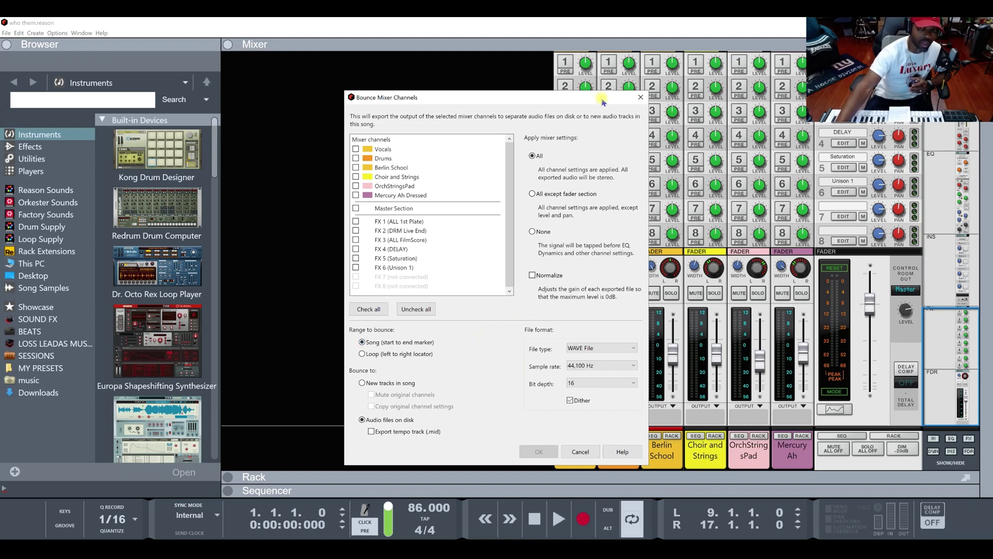
{"action": "left_click", "coordinate": [641, 97]}
{"action": "left_click", "coordinate": [7, 33]}
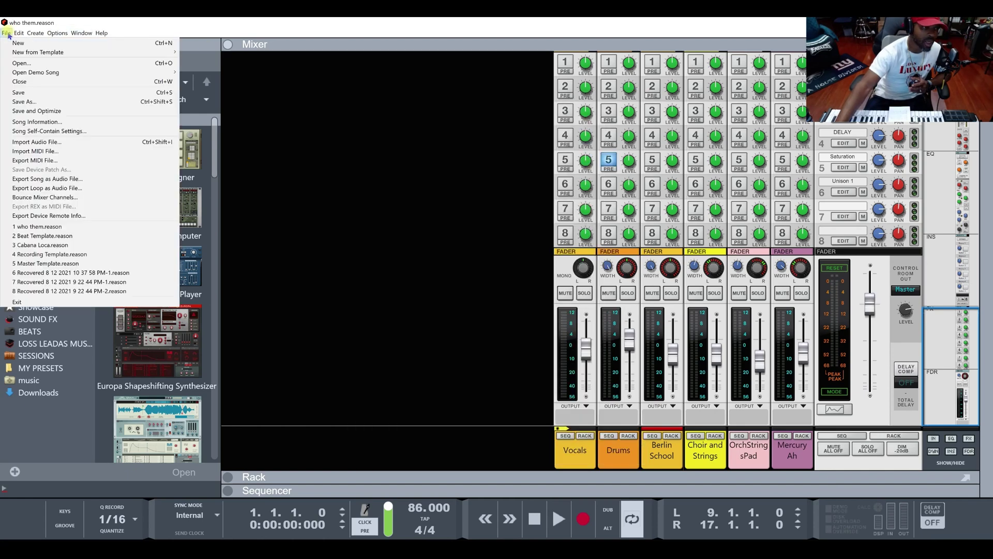
- Begin Export Song as Audio File with type MP3 File (*.mp3), then cancel the export
{"action": "left_click", "coordinate": [49, 179]}
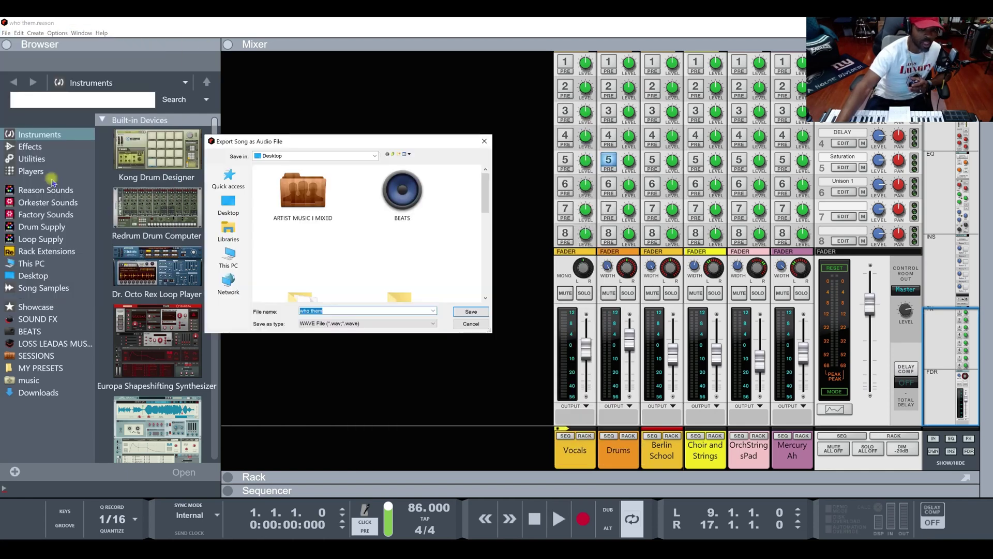
{"action": "left_click", "coordinate": [313, 323]}
{"action": "left_click", "coordinate": [313, 324]}
{"action": "left_click", "coordinate": [313, 324]}
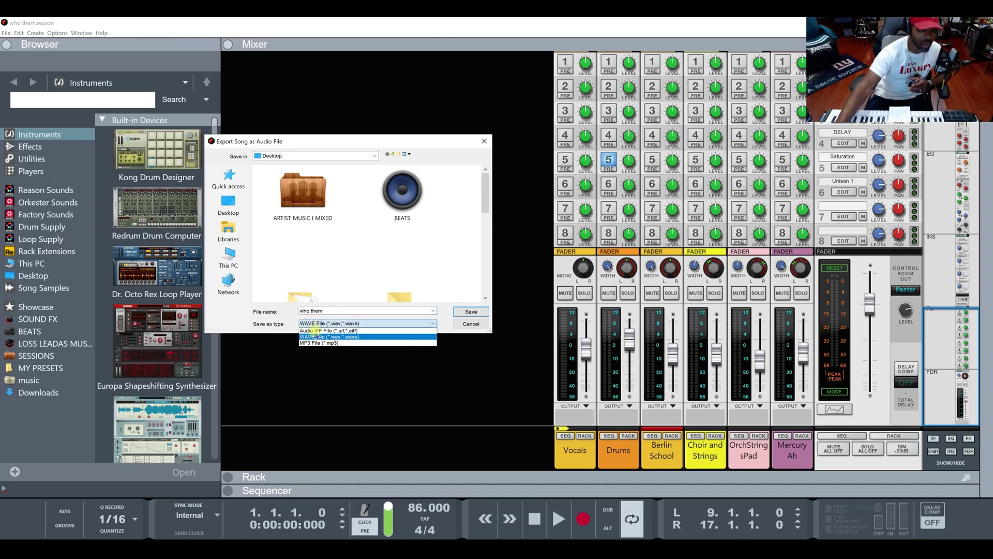
{"action": "left_click", "coordinate": [316, 342]}
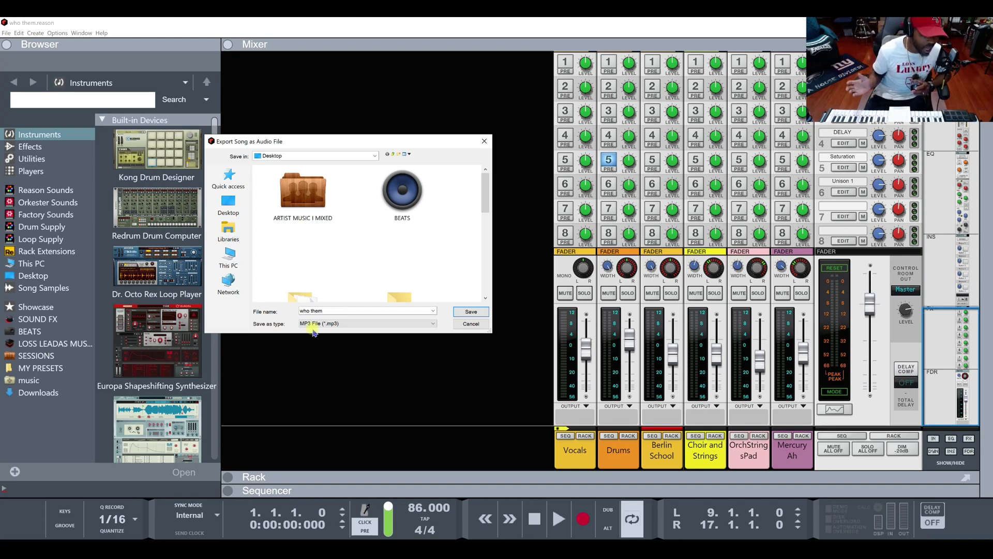
{"action": "left_click", "coordinate": [483, 326]}
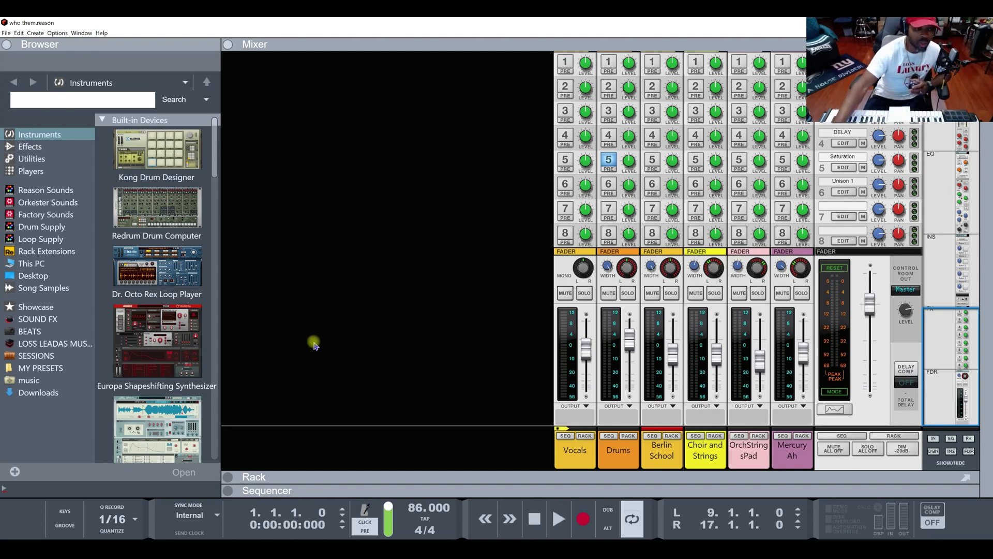
- Switch to the Rack to display the Kong Drum Designer's 'Straight o Eight' kit and pads
{"action": "left_click", "coordinate": [303, 481]}
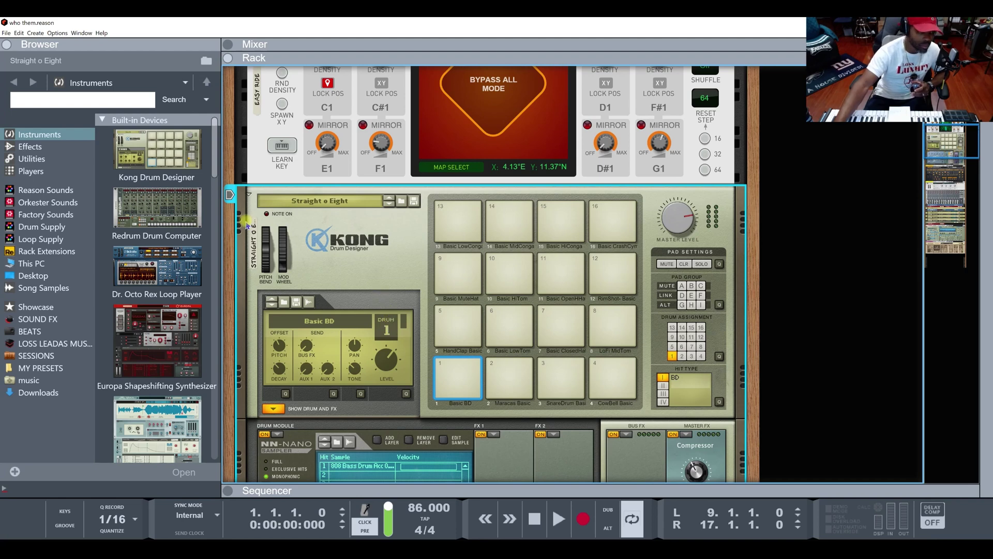
- Bring back the Mixer, scrolling up to the EQ and inserts and back down to the faders
{"action": "left_click", "coordinate": [322, 44]}
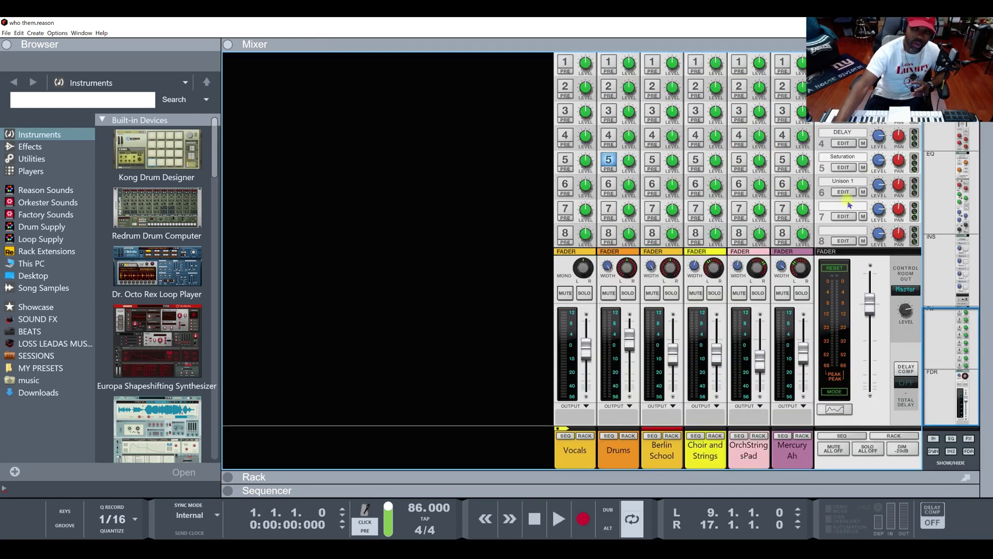
{"action": "scroll", "coordinate": [874, 204], "scroll_direction": "up", "scroll_amount": 10}
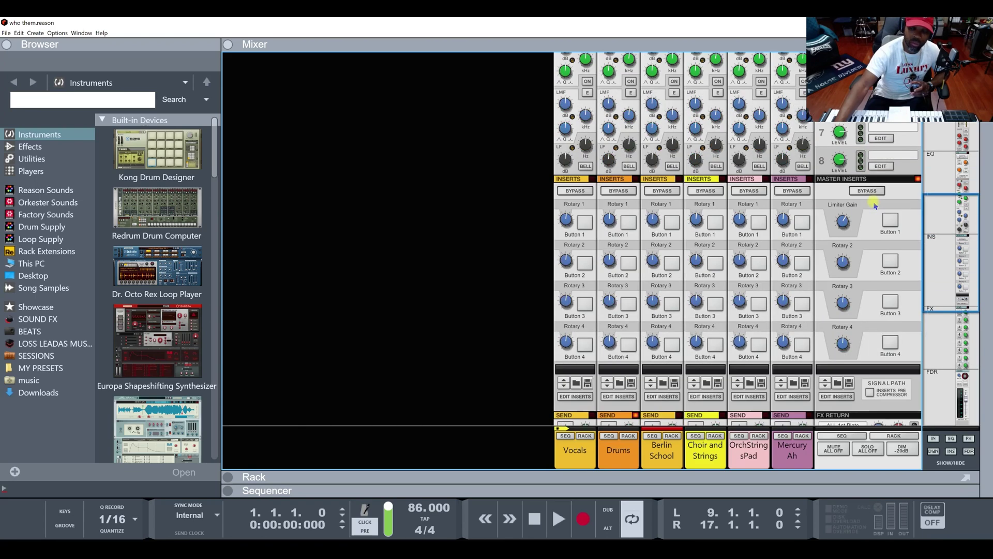
{"action": "scroll", "coordinate": [874, 205], "scroll_direction": "down", "scroll_amount": 10}
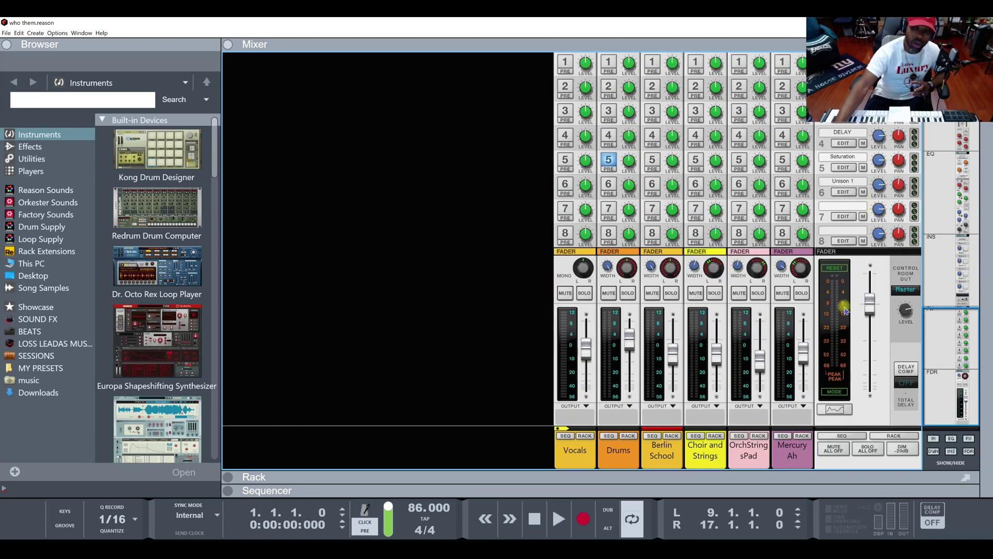